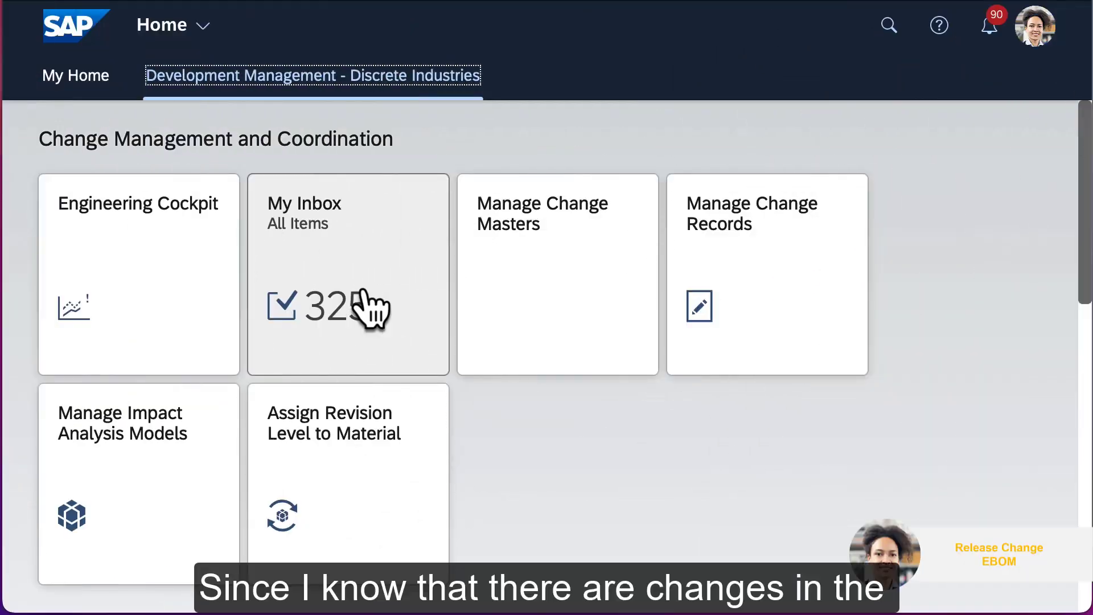
Open Change Record 100000212 from the inbox task and review its progress stages and material BOM items.
left_click(370, 305)
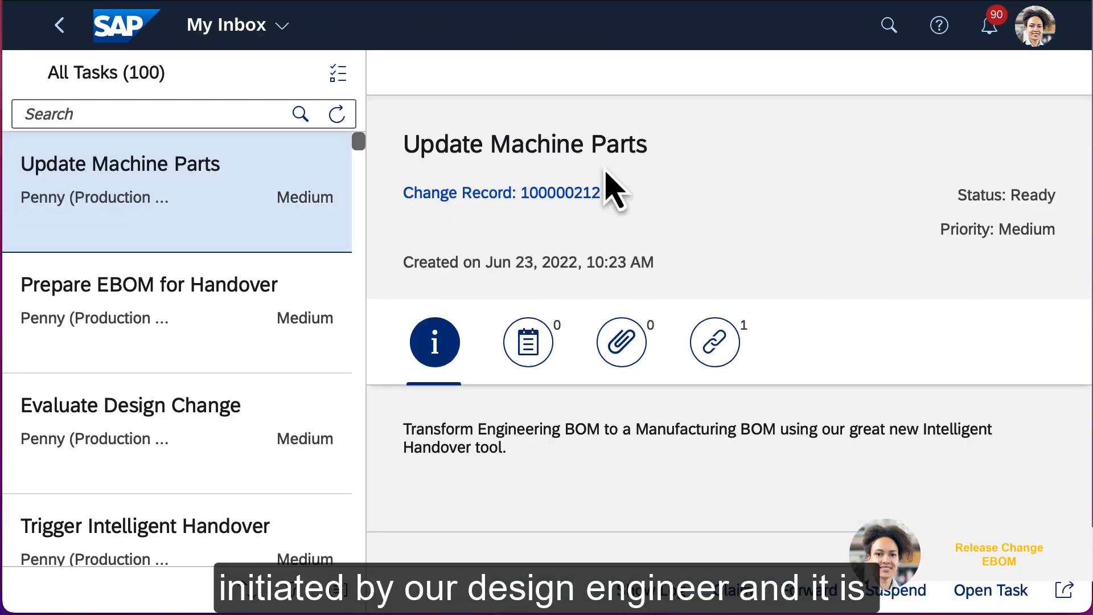
left_click(535, 195)
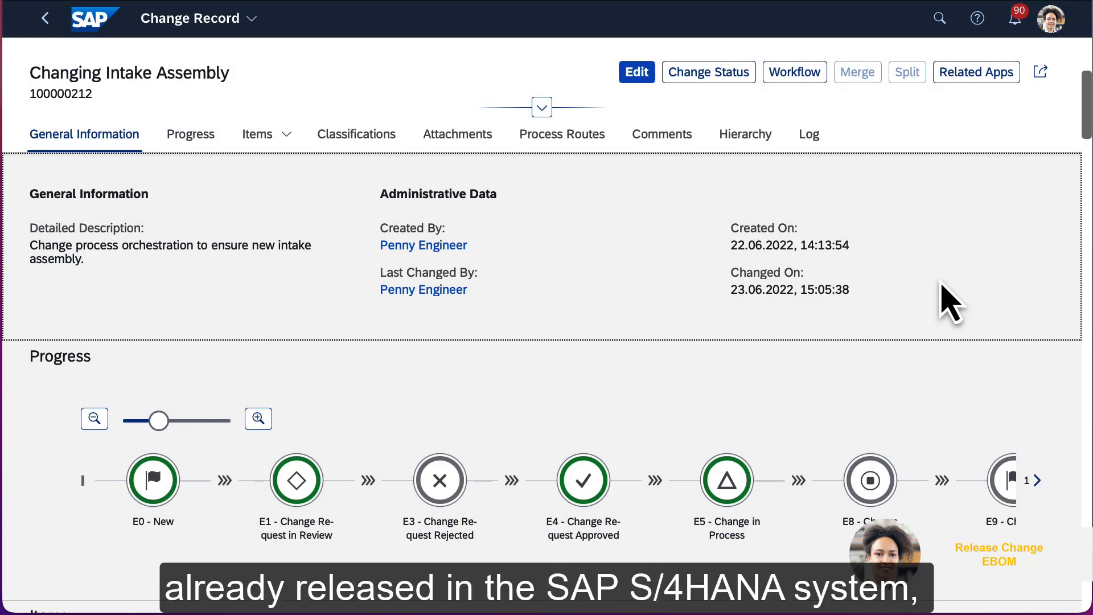
left_click(196, 142)
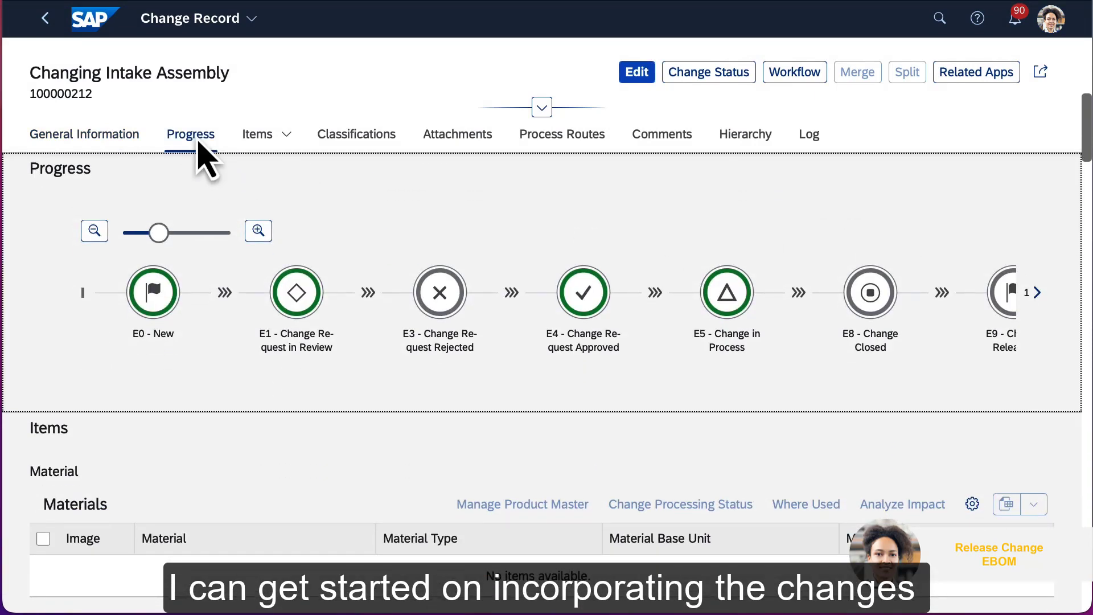
left_click(287, 140)
left_click(288, 193)
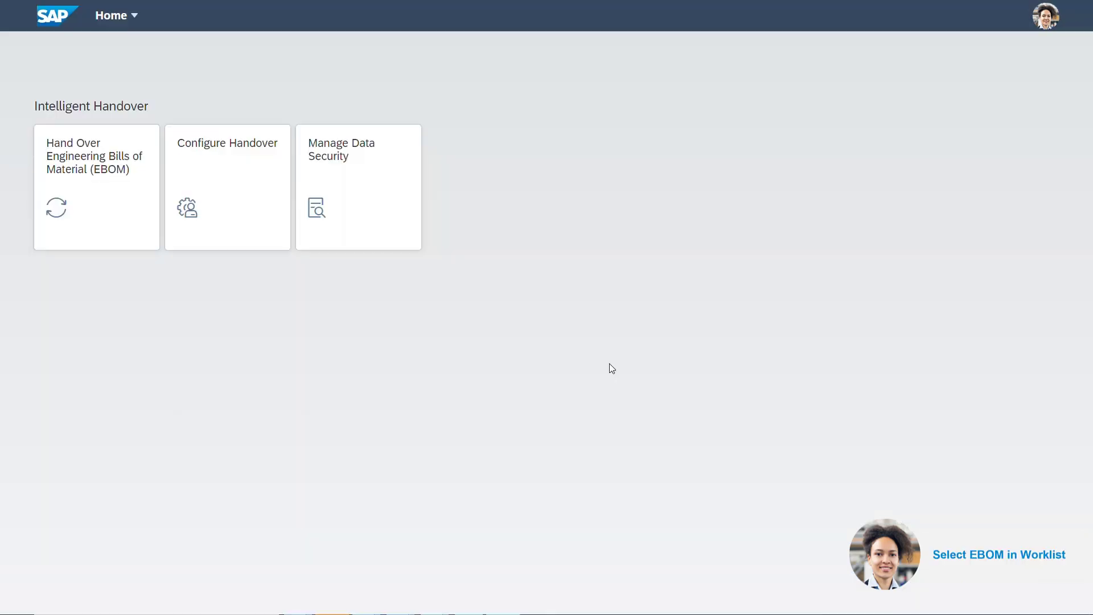
left_click(99, 219)
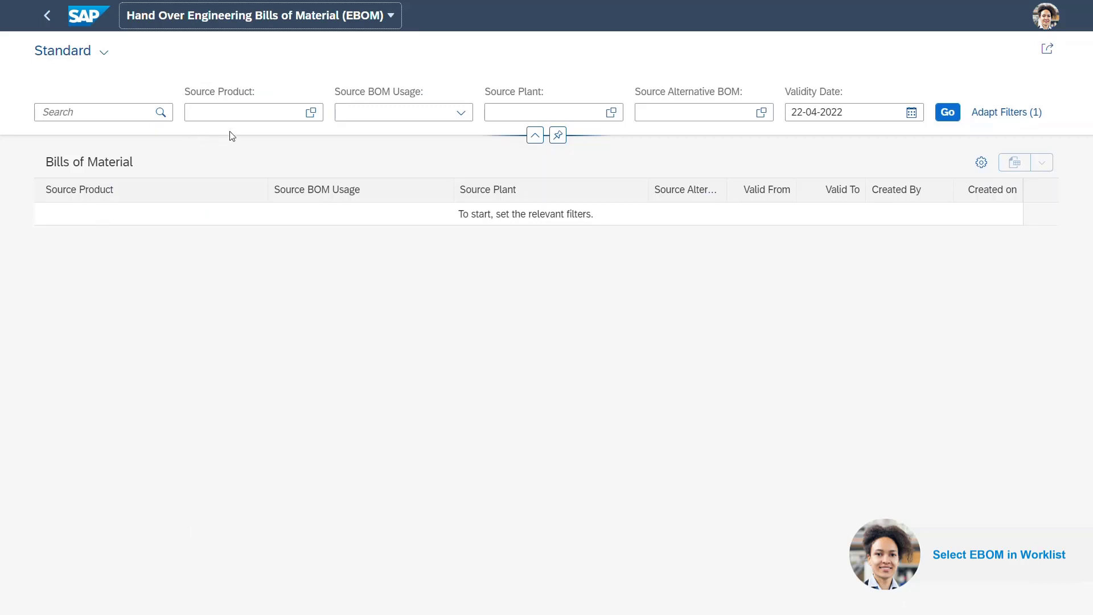
left_click(250, 121)
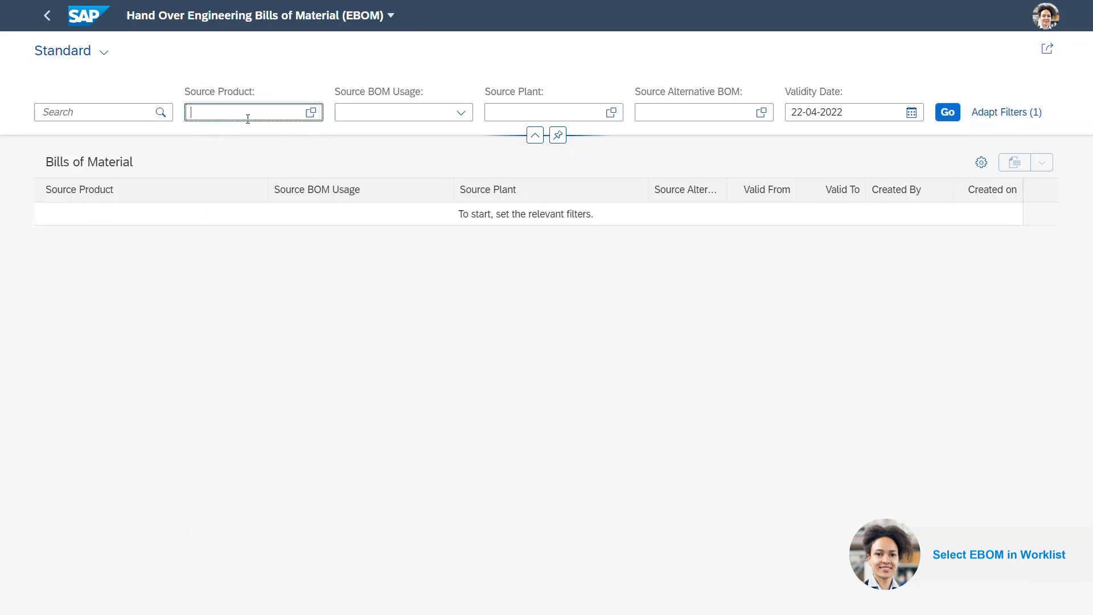
key("ctrl+v")
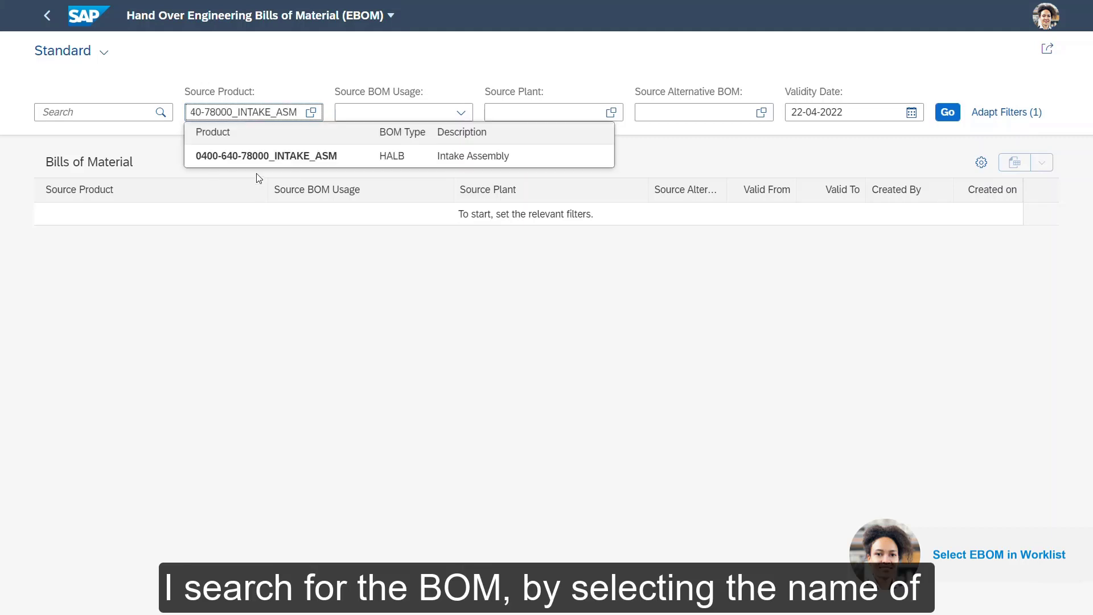
left_click(255, 156)
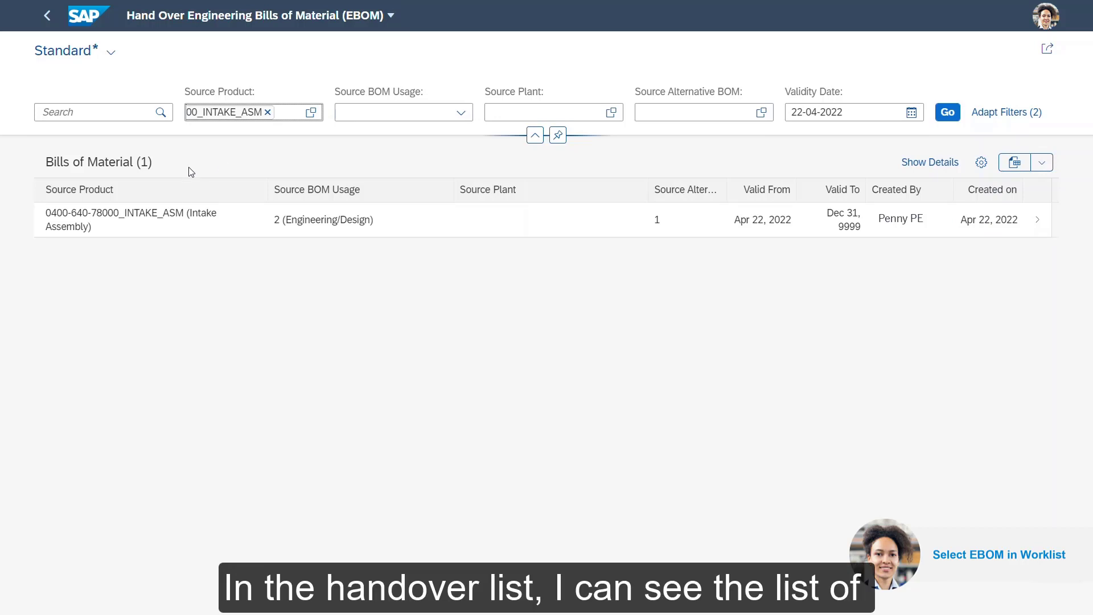
left_click(192, 212)
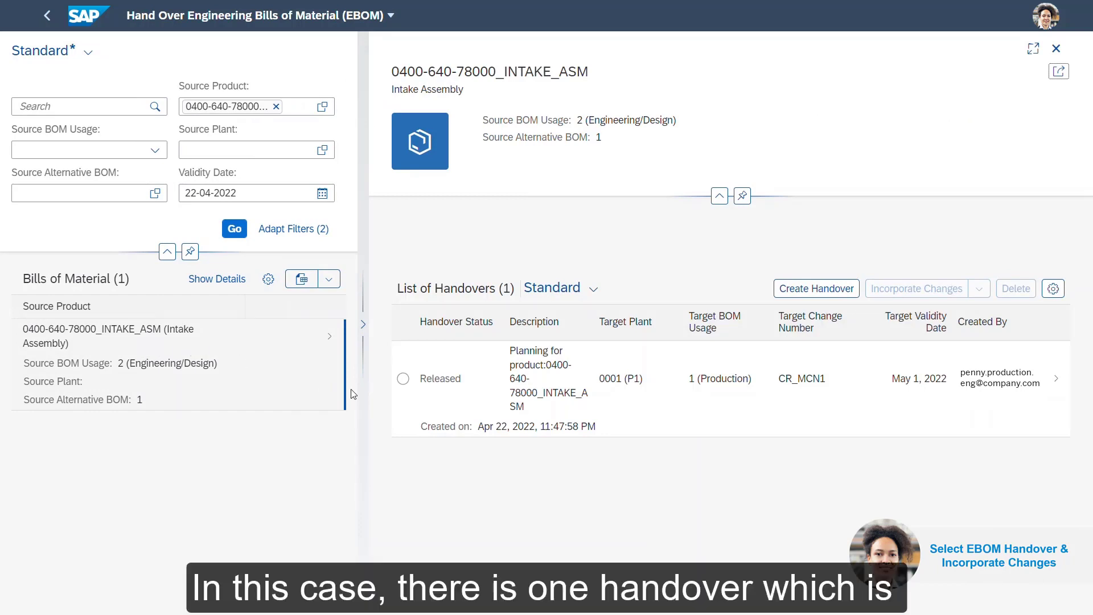
For the Released handover, choose Incorporate Changes With New Change Number.
left_click(404, 380)
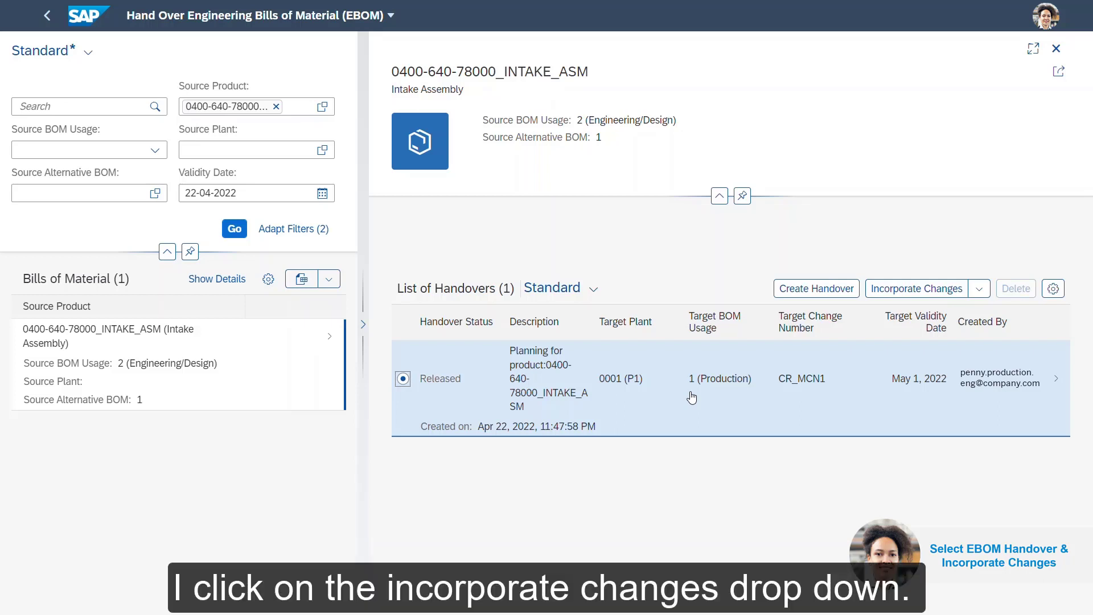
left_click(975, 291)
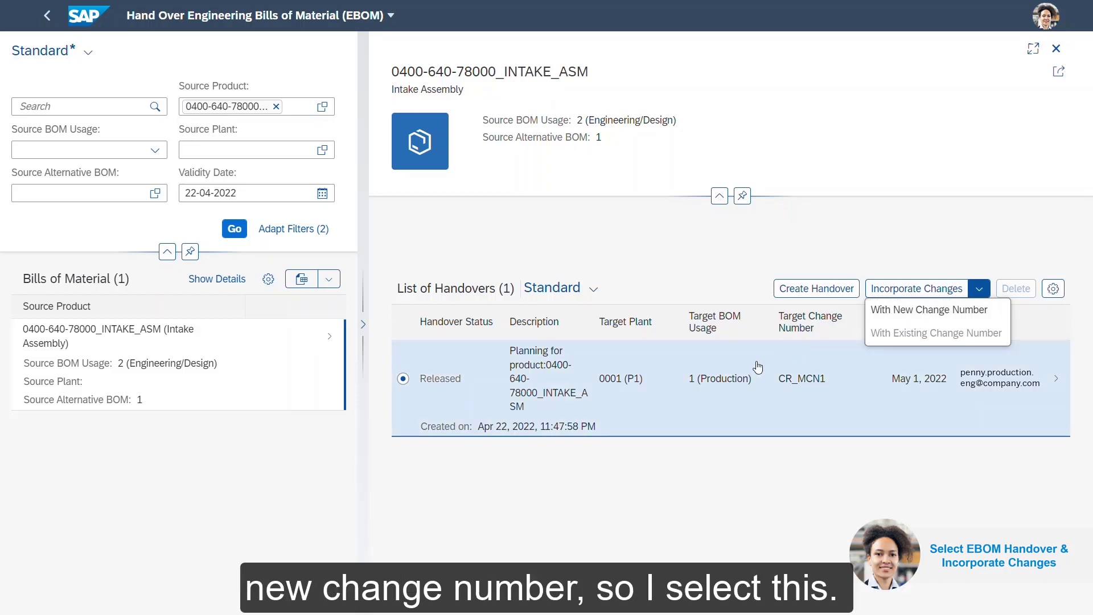
left_click(897, 314)
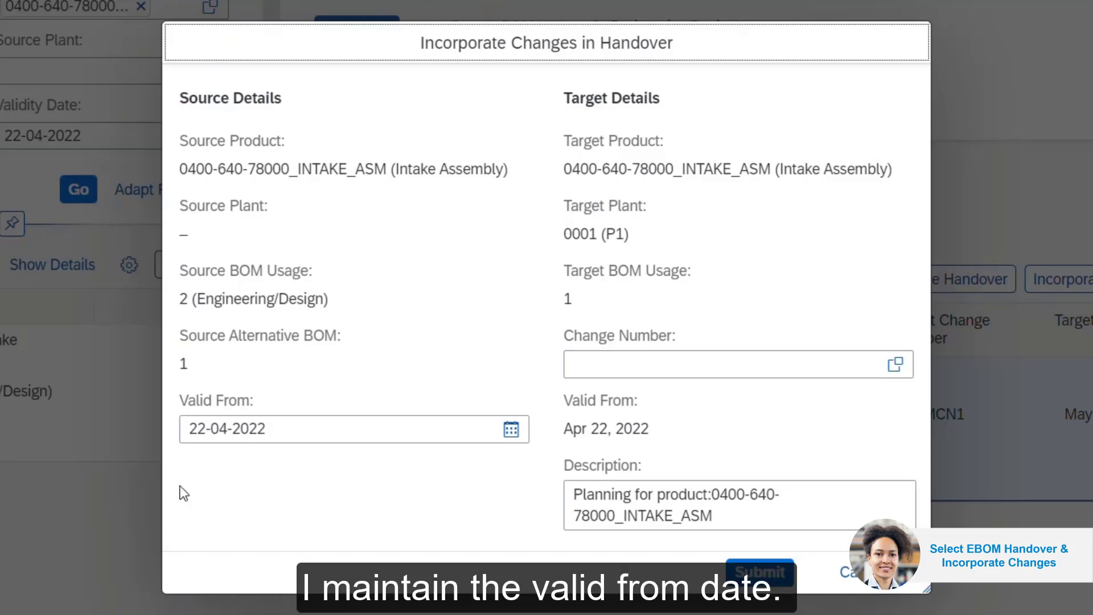
Set the Valid From date to 10-05-2022.
left_click(183, 428)
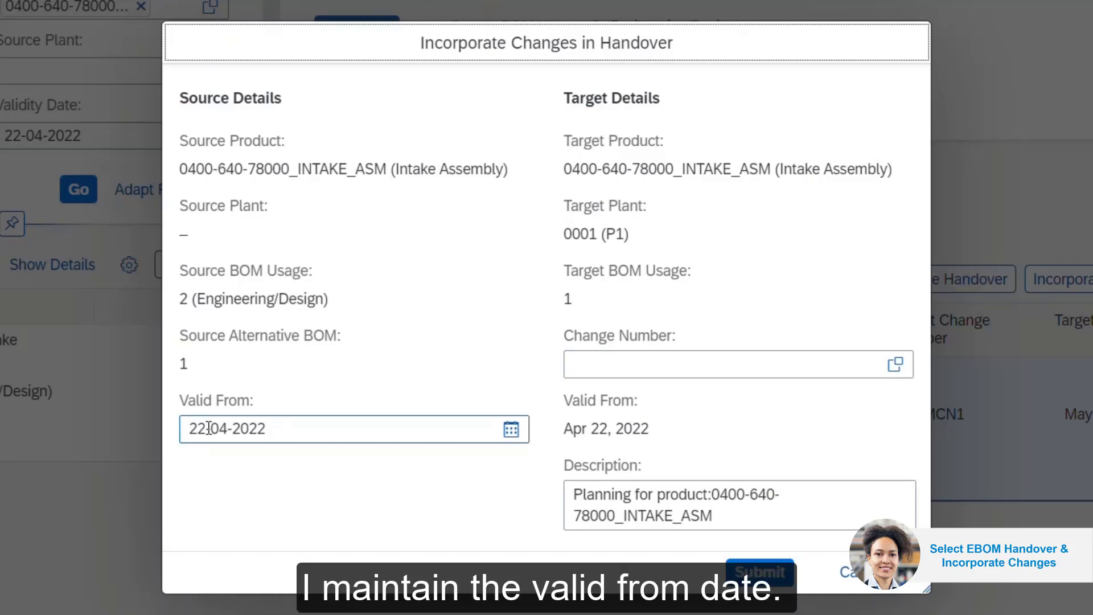
double_click(205, 428)
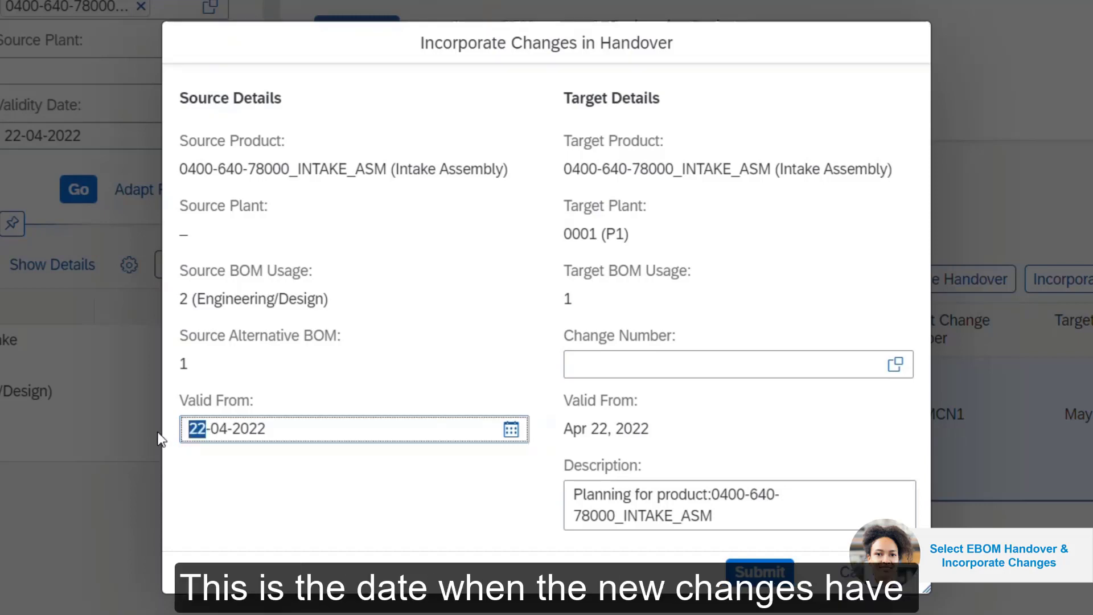
type("10-04")
key("BackSpace")
type("5")
Select change number CR_MCN2 and submit the incorporation.
left_click(662, 366)
type("CR_")
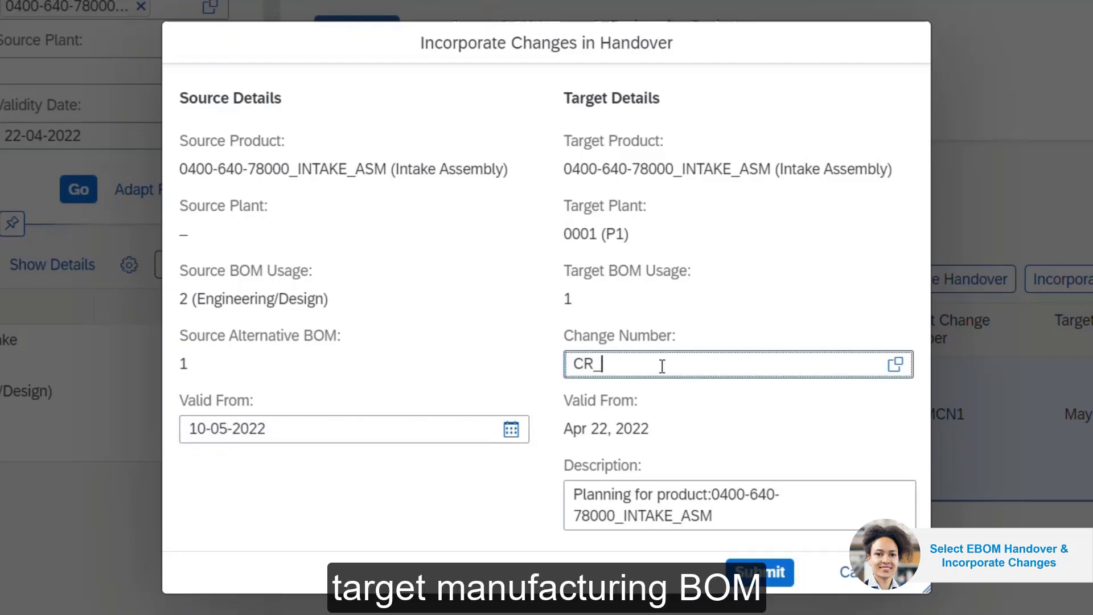
type("MCN2")
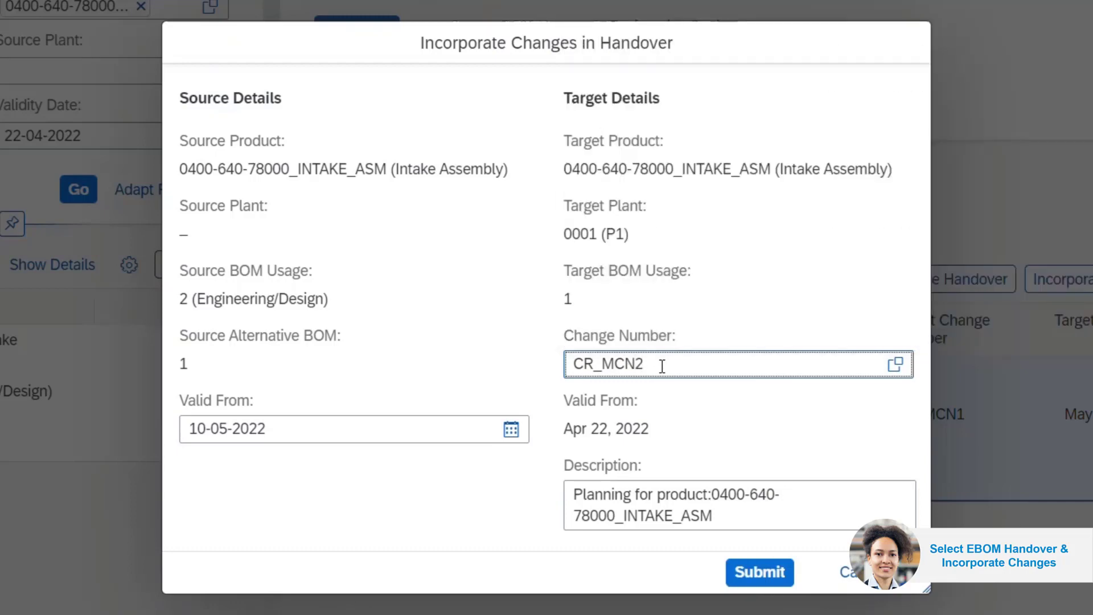
left_click(651, 442)
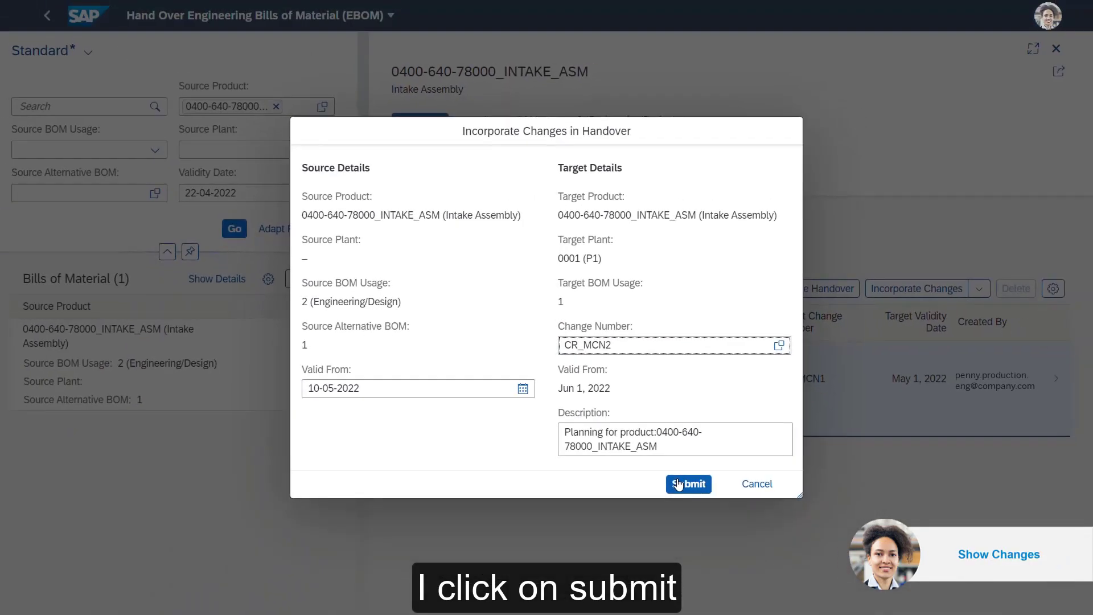
left_click(678, 483)
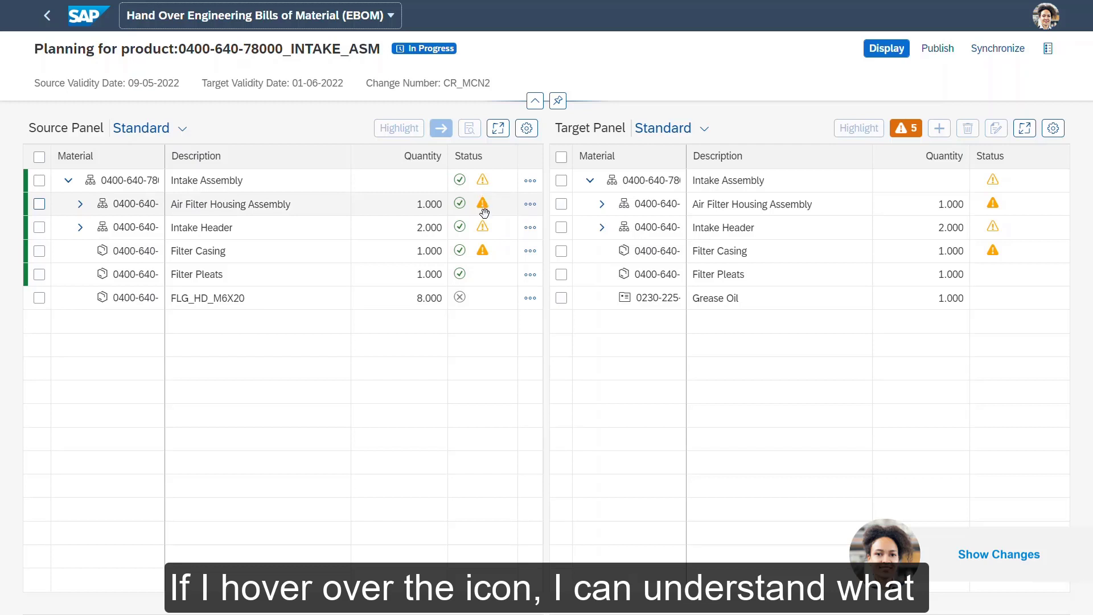
mouse_move(485, 206)
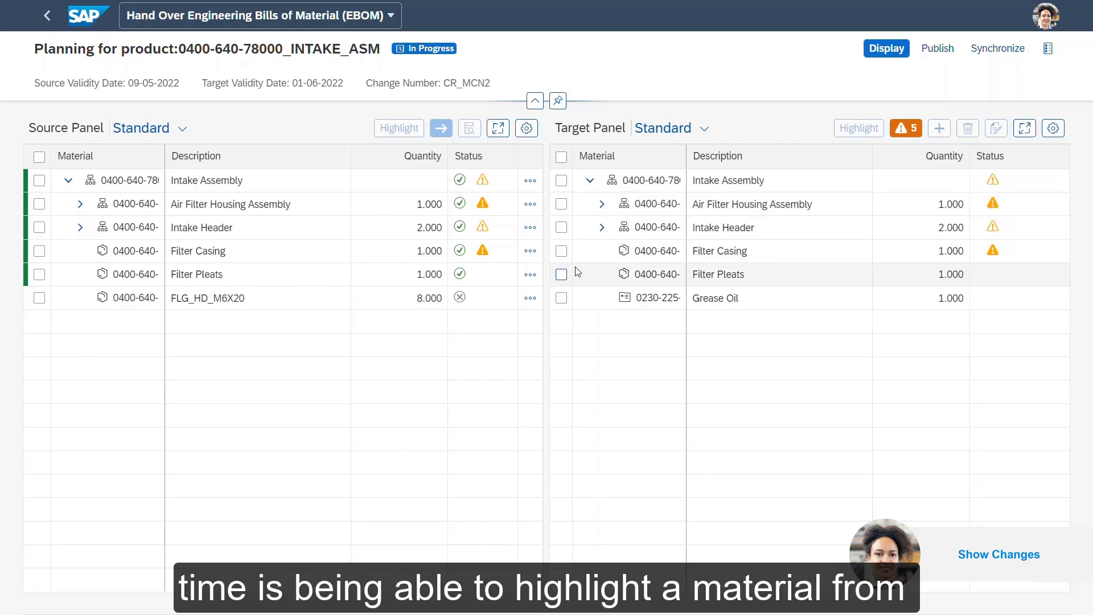
left_click(561, 251)
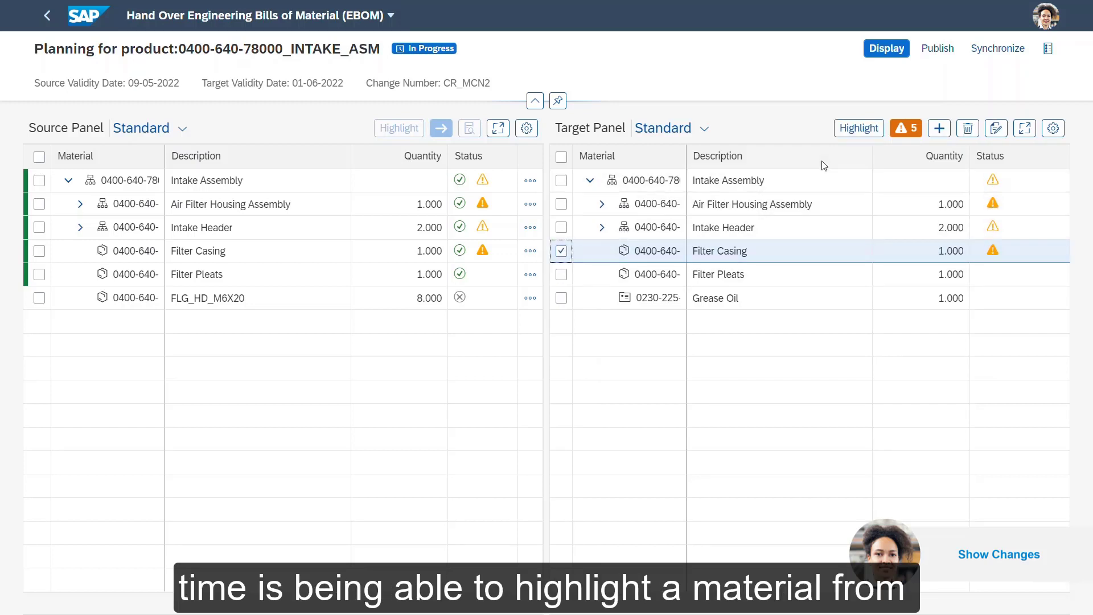
left_click(843, 131)
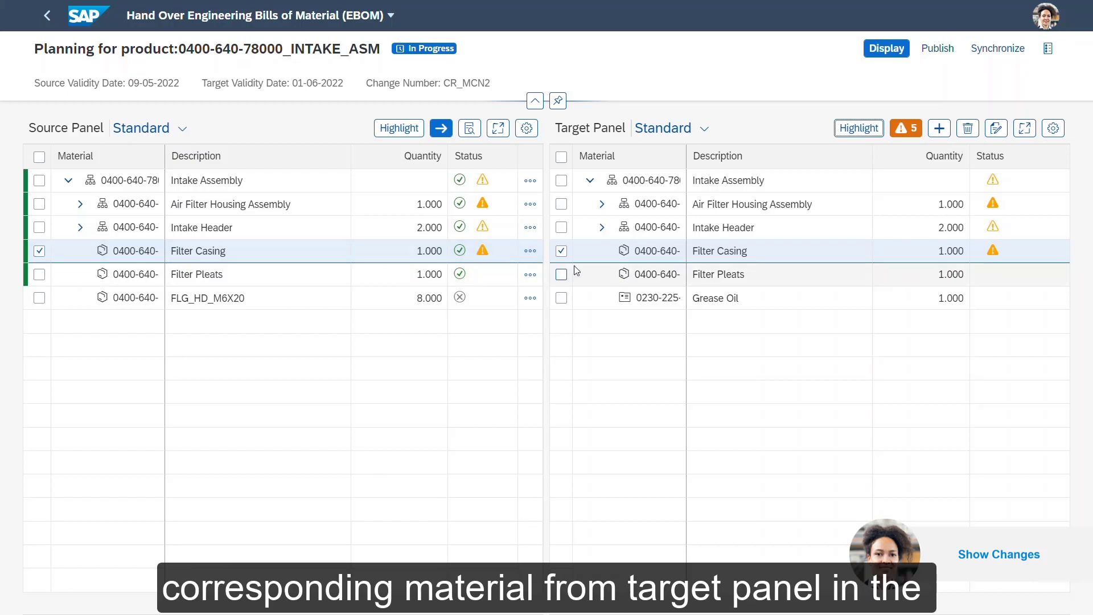
left_click(561, 251)
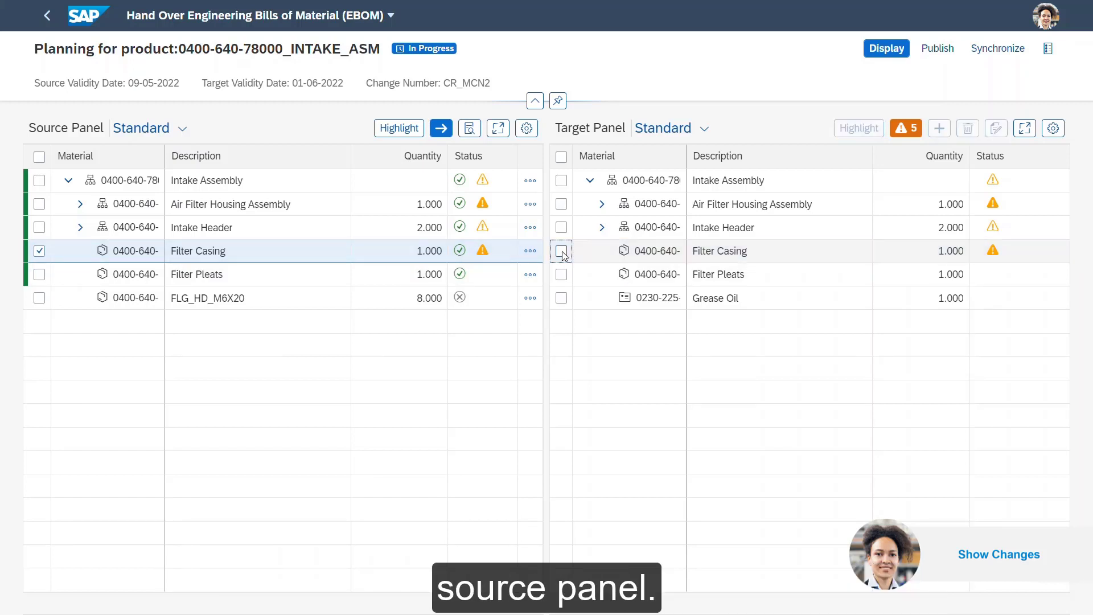
left_click(39, 251)
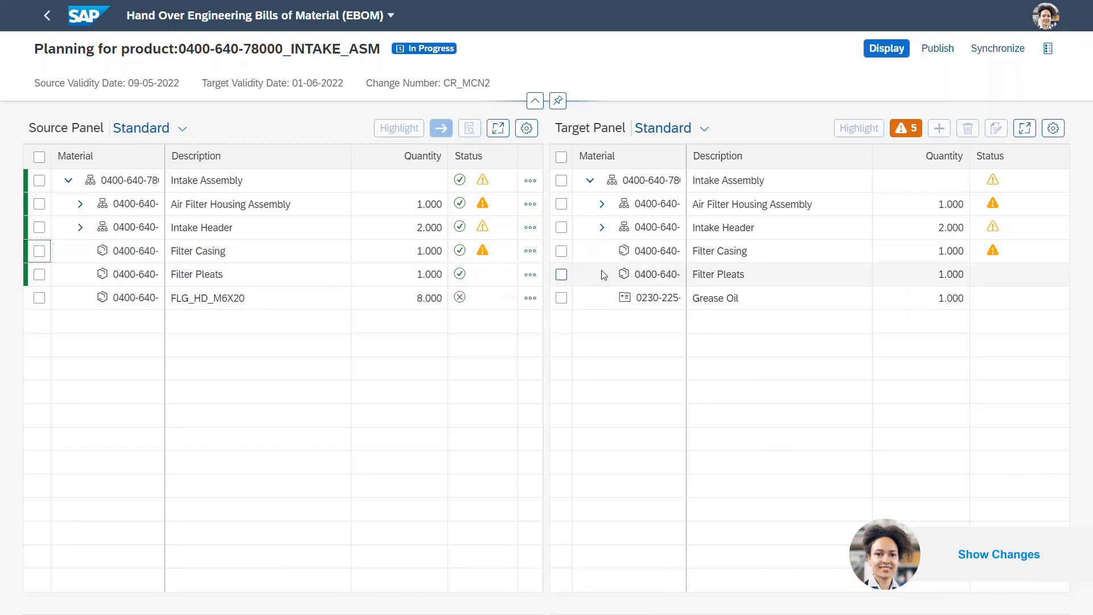
Open Change Reconciliation's five discrepancies and bring up resolution choices for the Blue colour row.
left_click(902, 135)
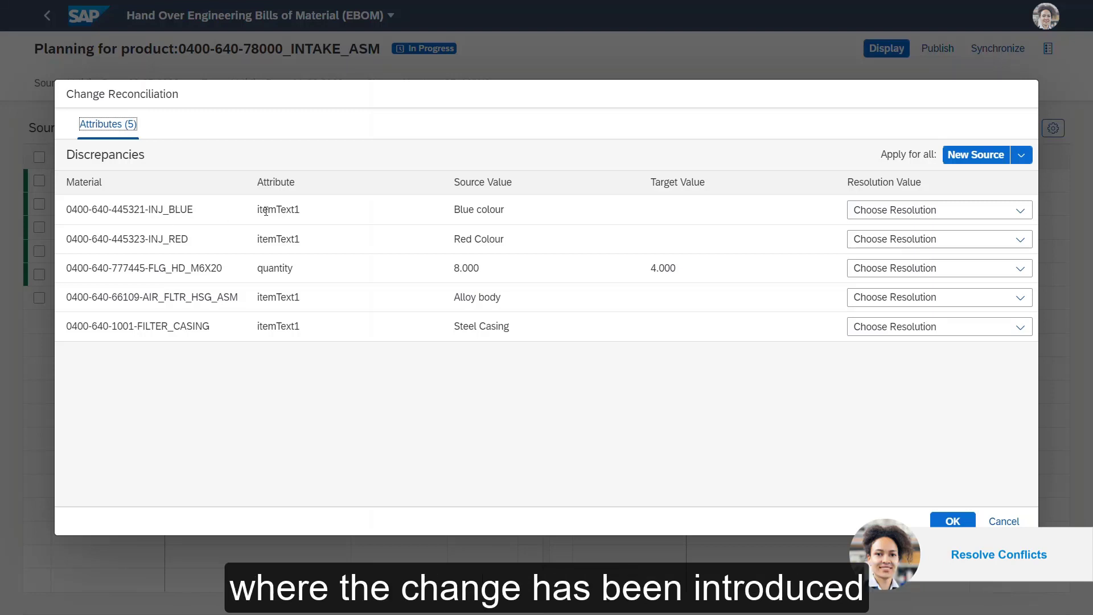
left_click_drag(257, 210, 301, 210)
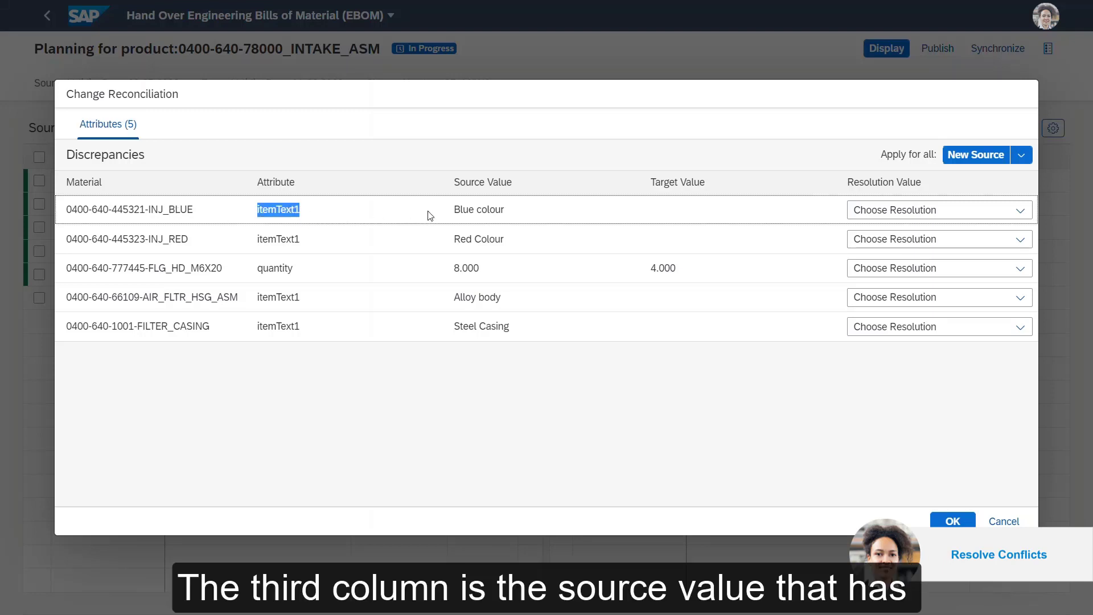
left_click_drag(453, 210, 517, 212)
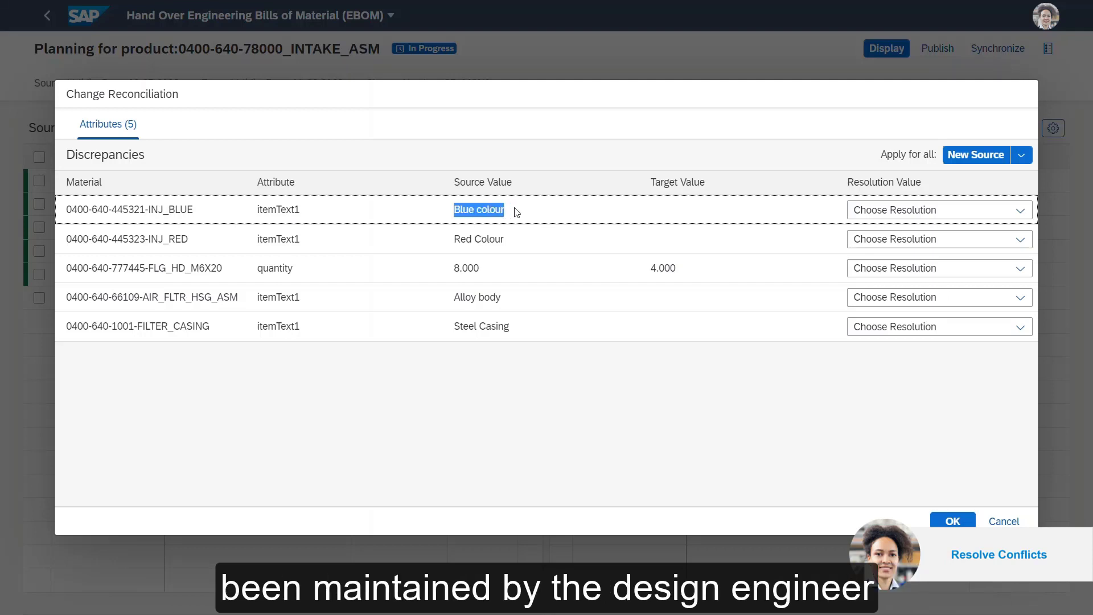
left_click(510, 213)
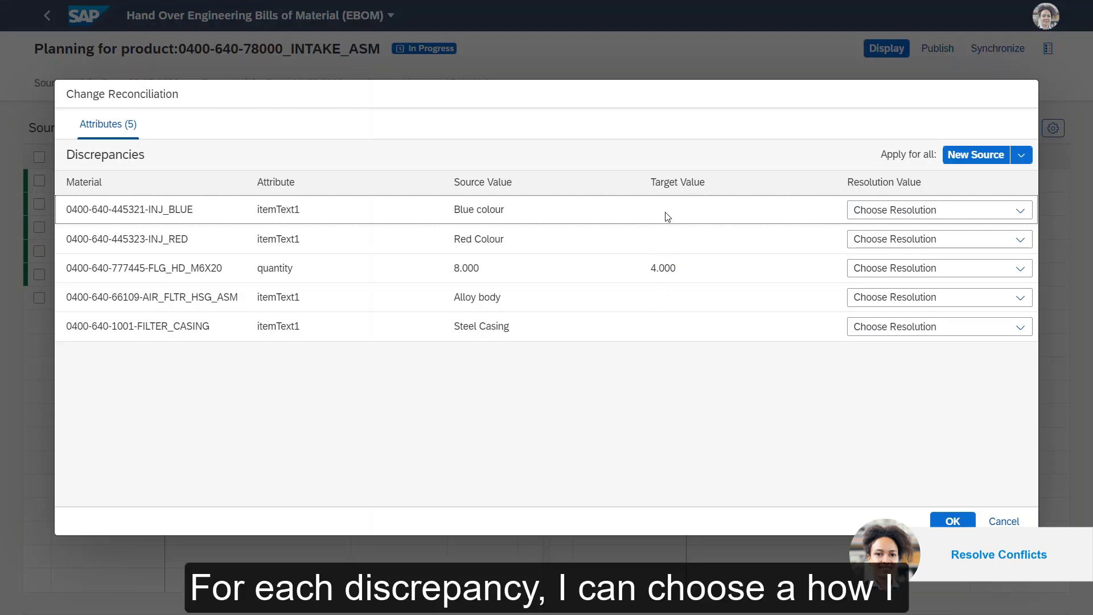
left_click(916, 212)
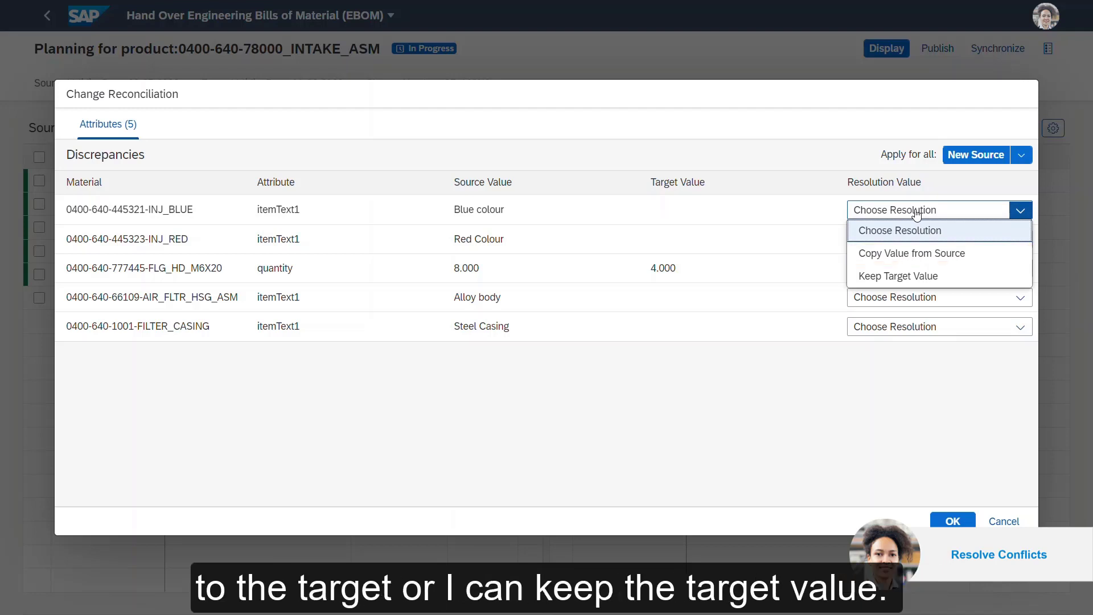
Resolve the Blue colour row and all other discrepancies with Copy Value from Source, then confirm.
left_click(918, 259)
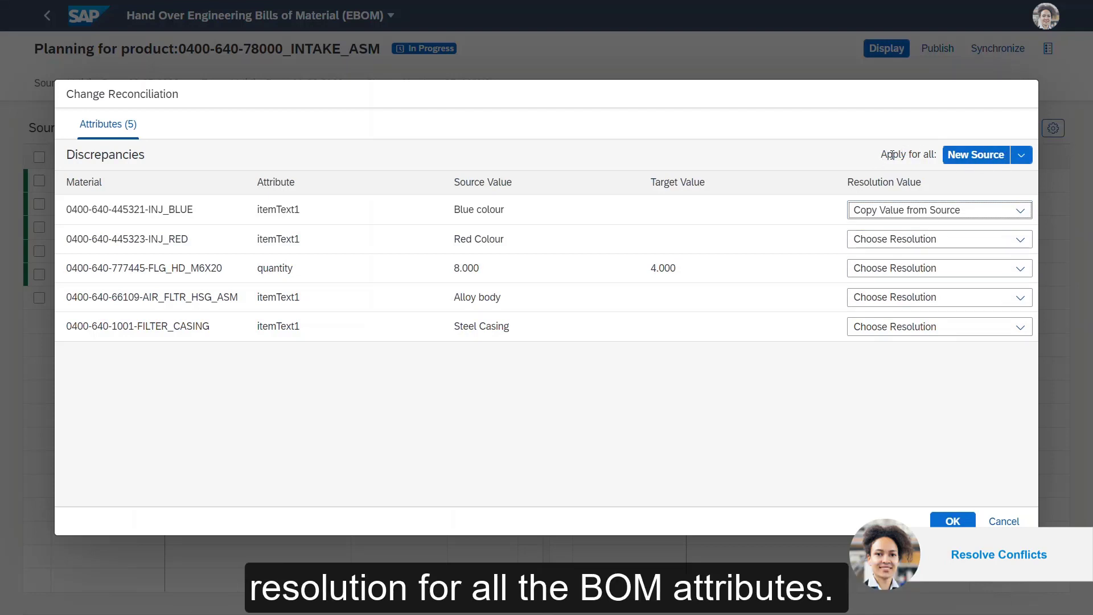
left_click(1021, 156)
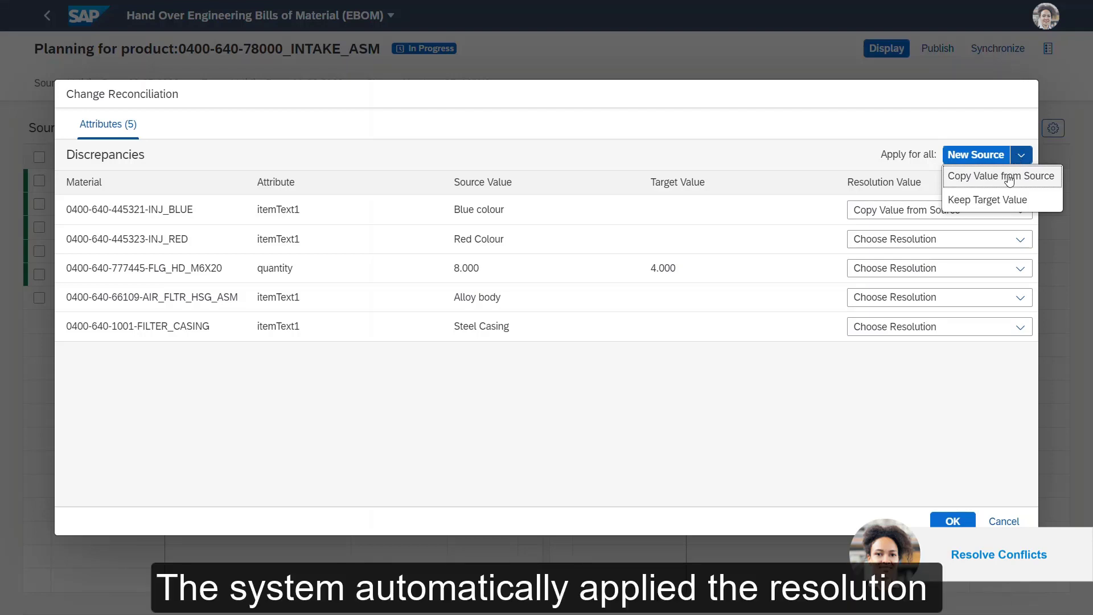
left_click(1009, 180)
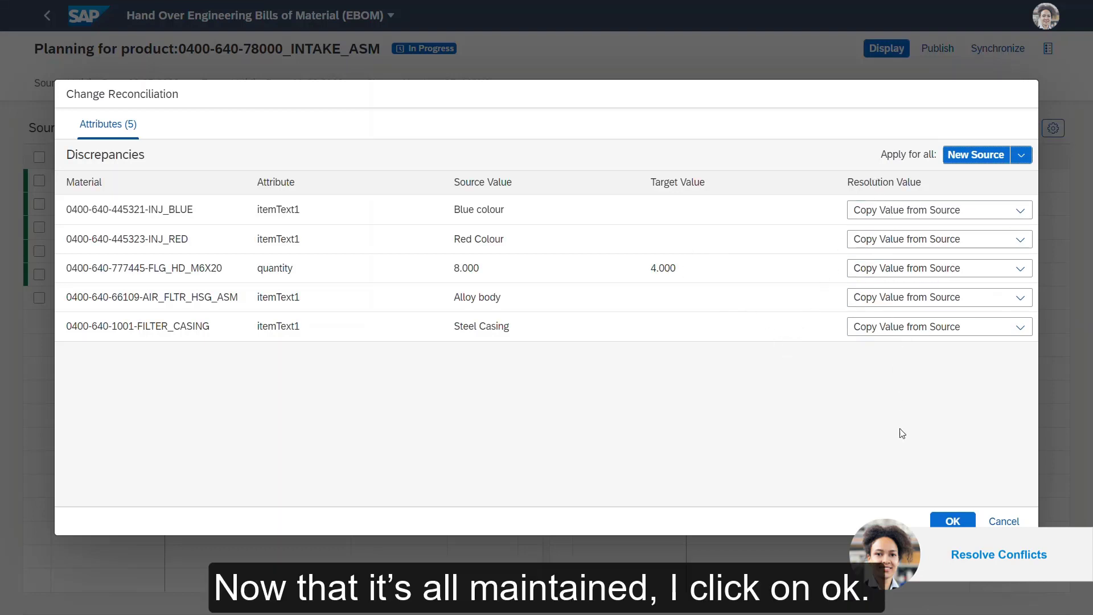
left_click(952, 522)
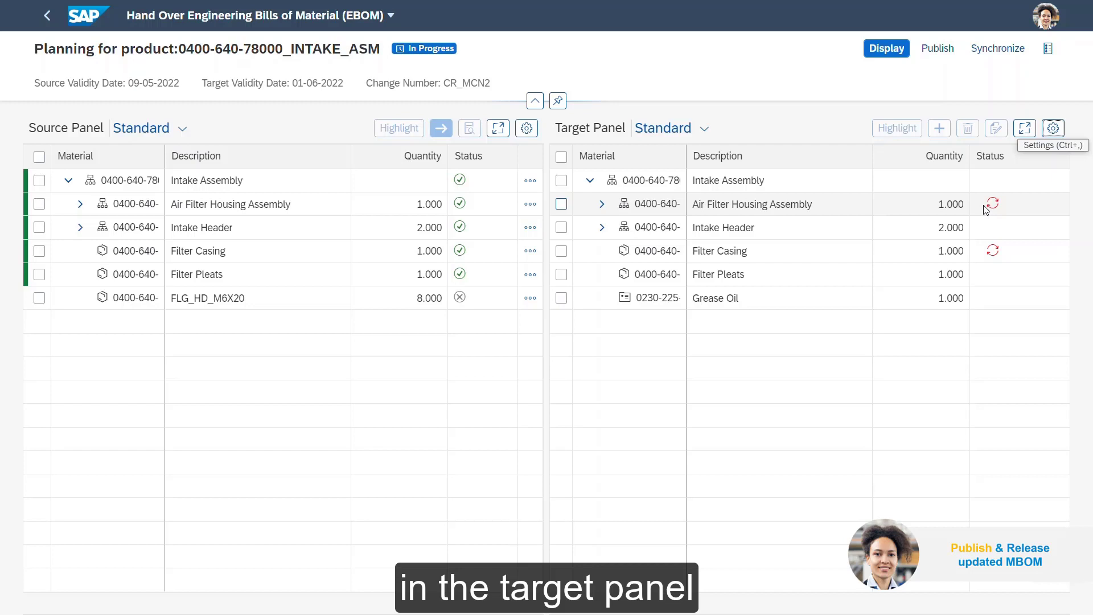
Publish the updated manufacturing BOM to SAP S/4HANA.
mouse_move(998, 204)
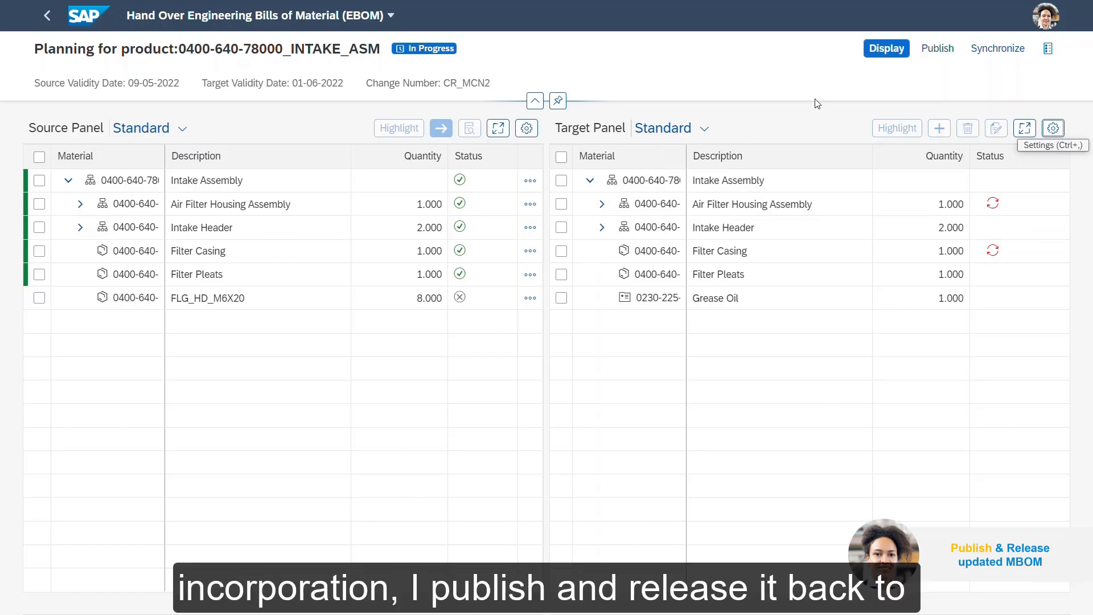
left_click(940, 52)
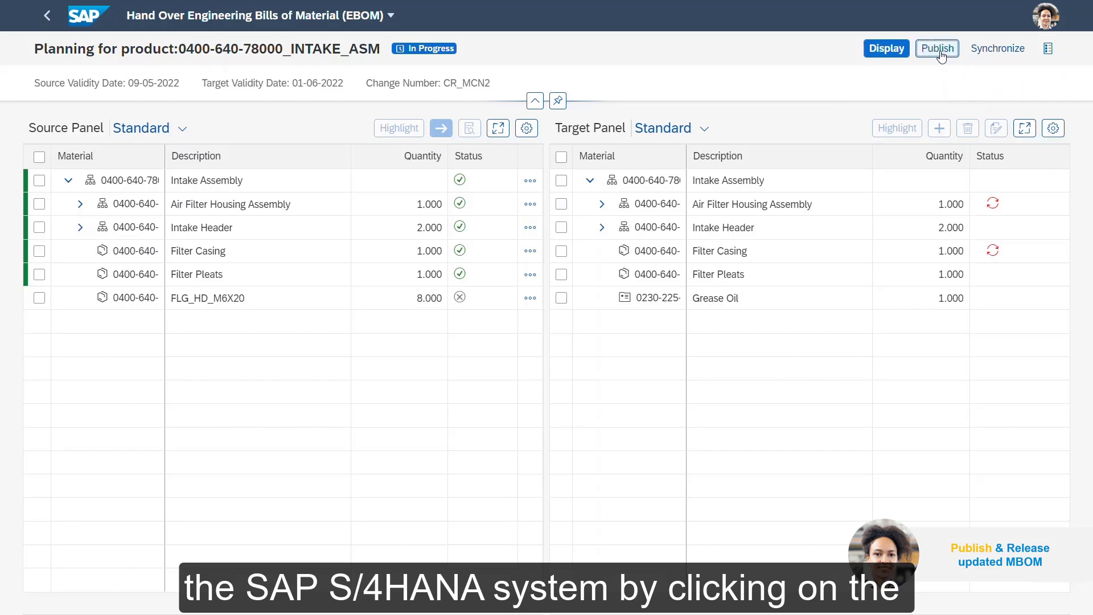